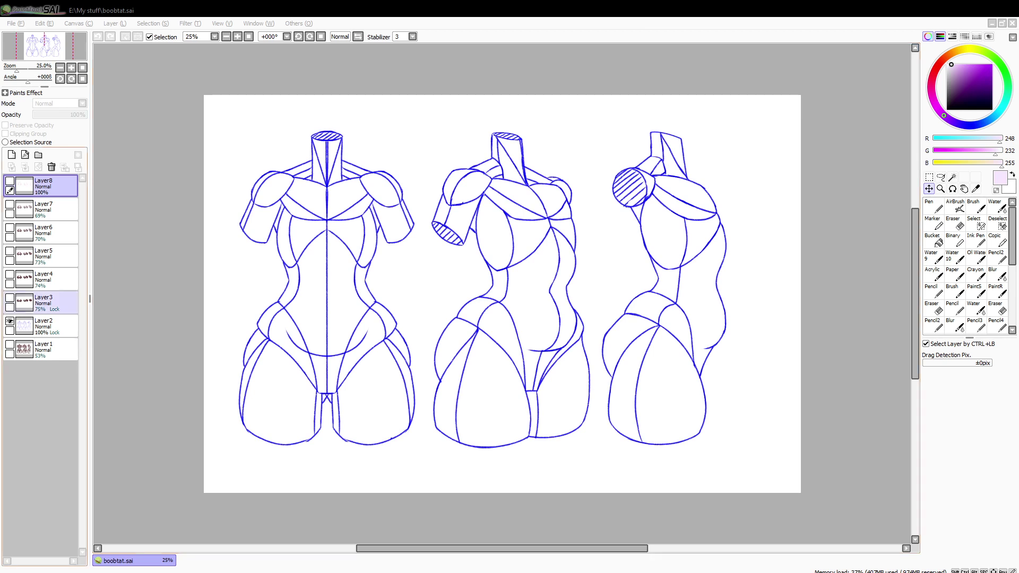
- Compare the brown sketch with the blue line art, then make Layer2 the active layer
click(10, 345)
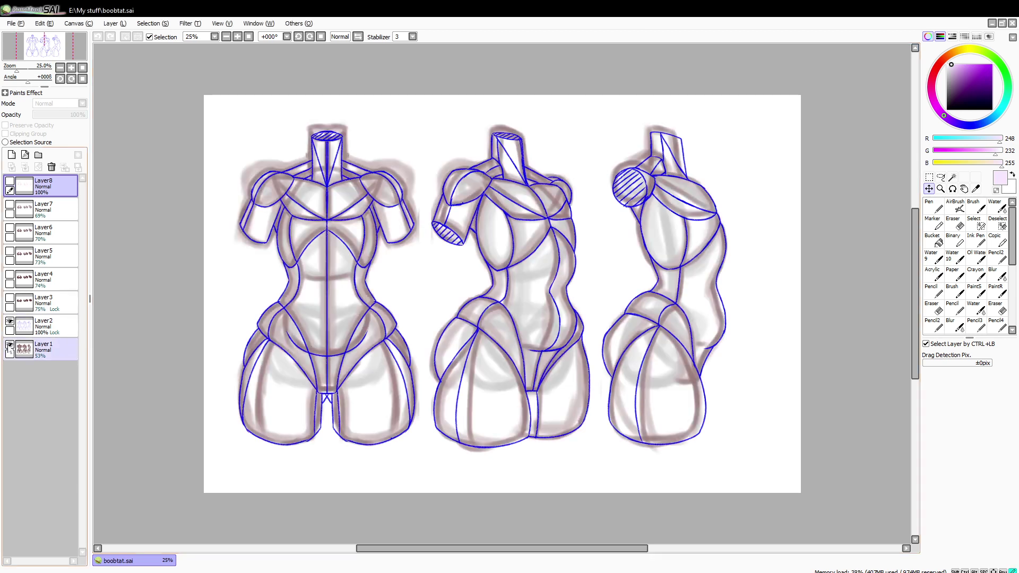
click(9, 321)
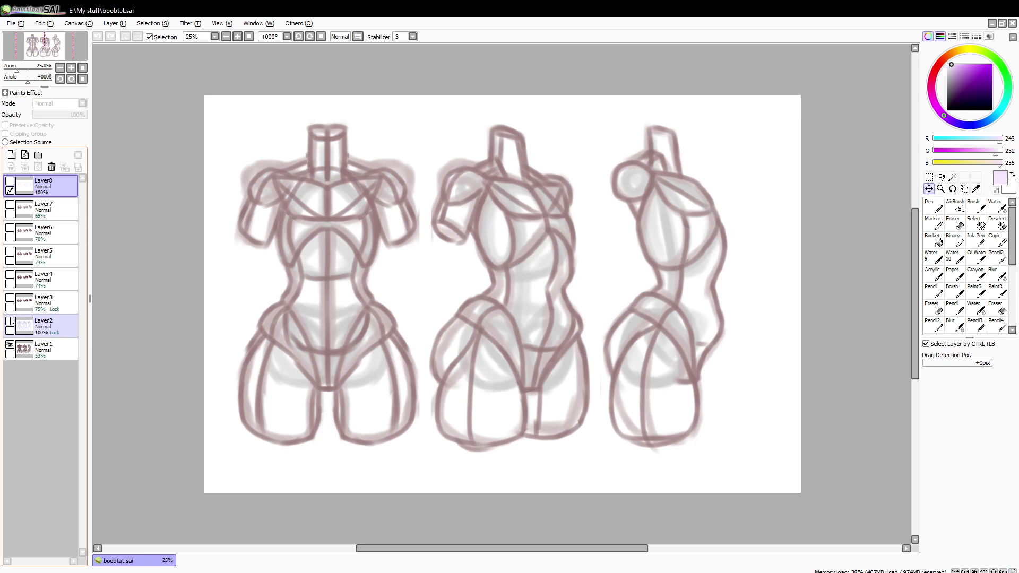
click(9, 321)
click(10, 345)
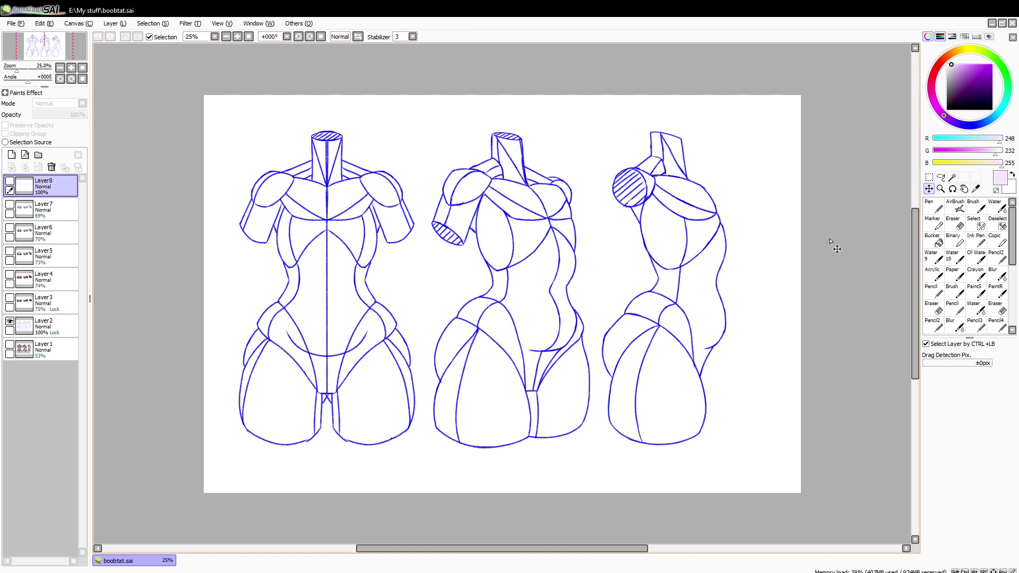
click(55, 327)
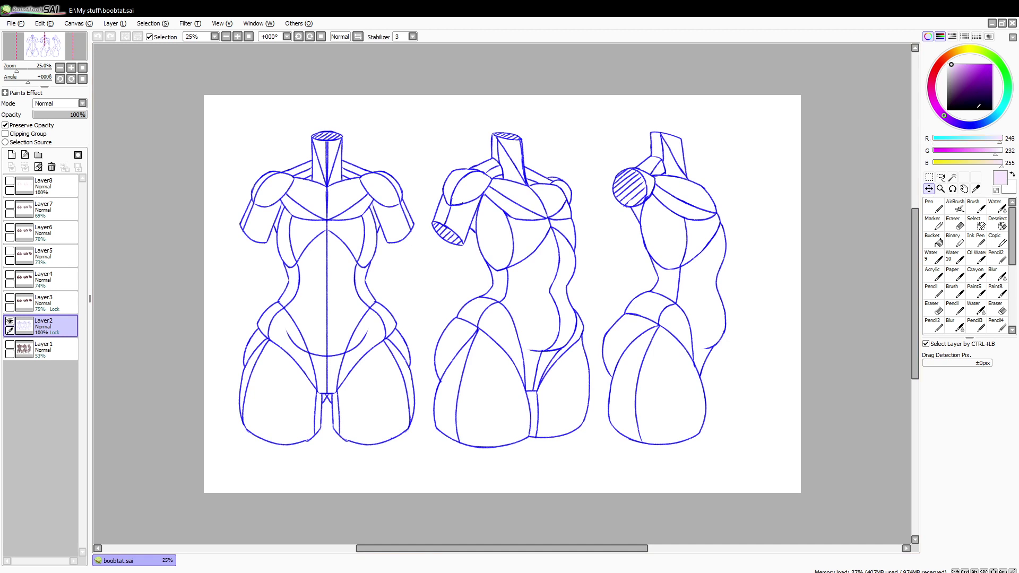
- Pick a vivid magenta and bucket-fill all the mannequin line art with it
drag(978, 105, 992, 64)
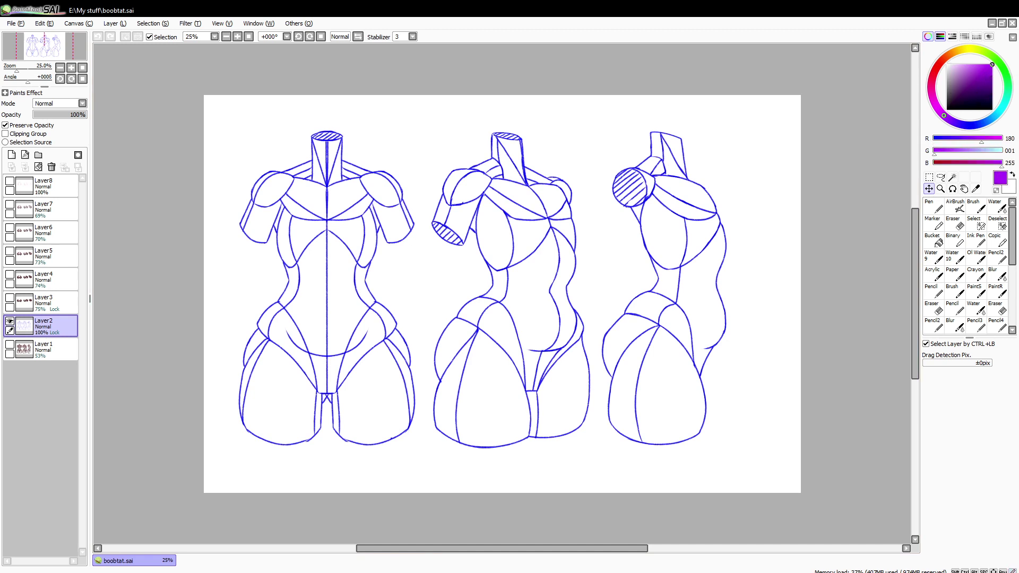
drag(942, 113, 941, 112)
click(952, 264)
click(933, 239)
click(583, 348)
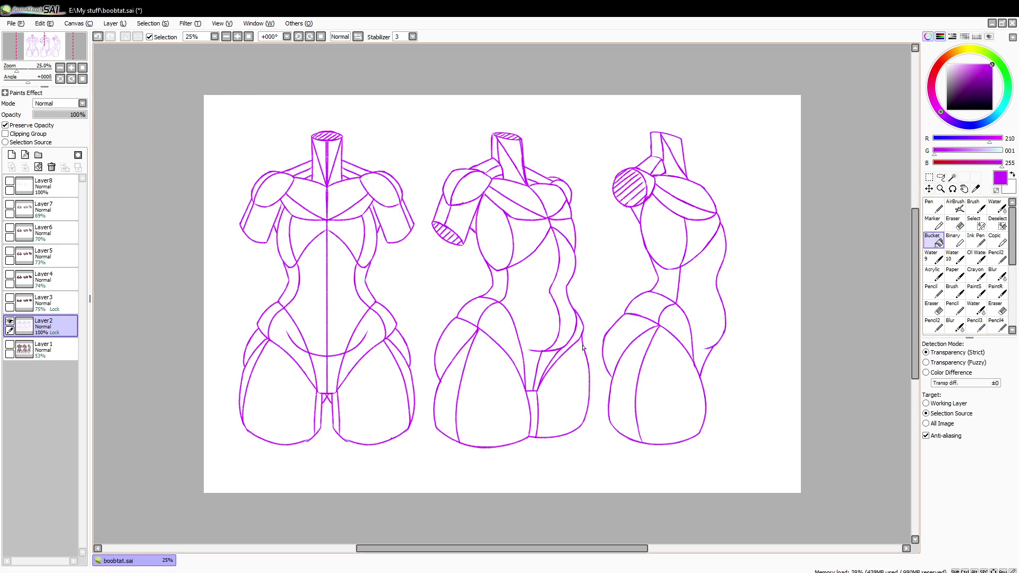
- Refill the line art through red, yellow, green and cyan, ending on vivid blue
click(938, 64)
click(970, 49)
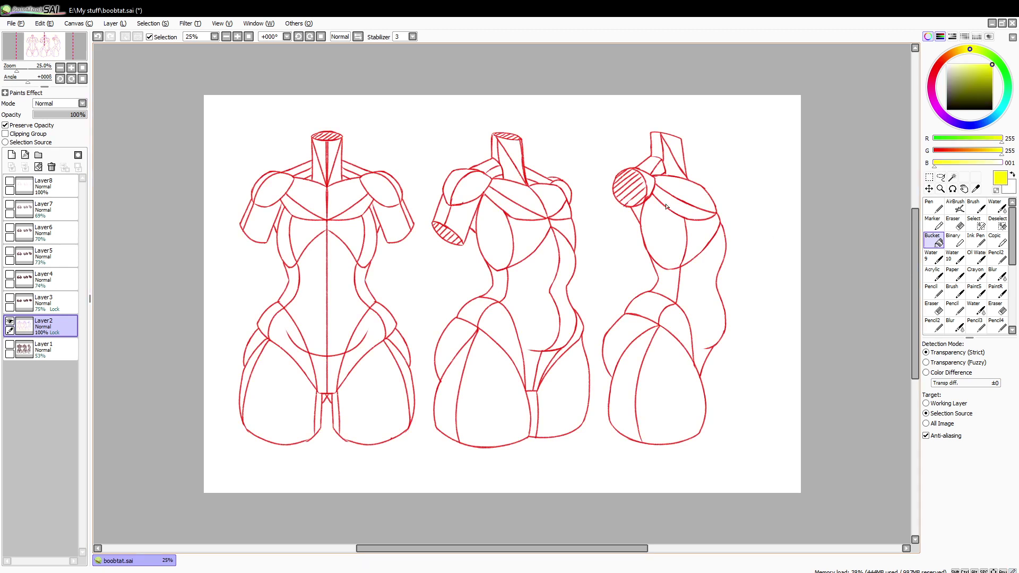
click(611, 245)
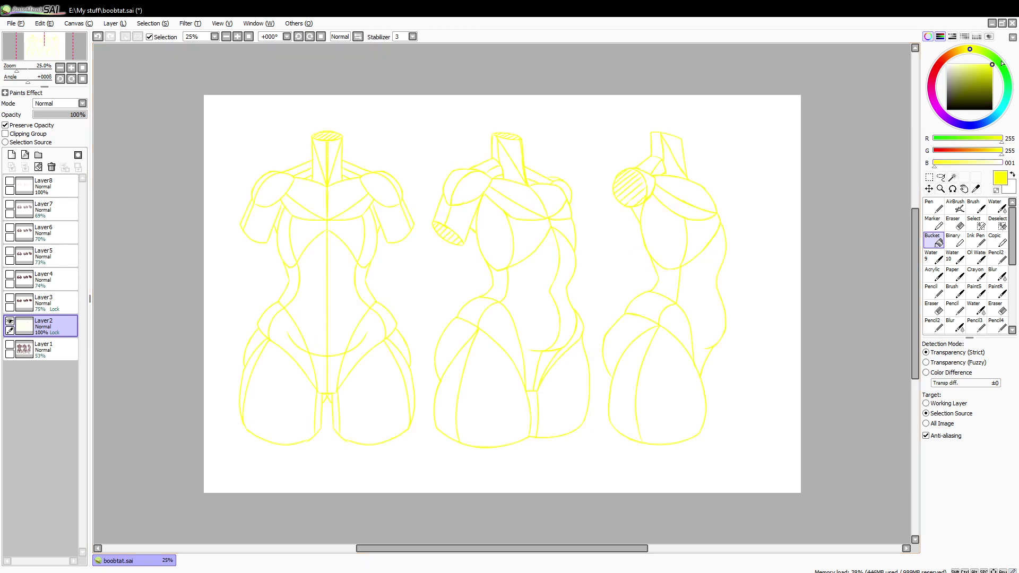
click(999, 62)
click(624, 250)
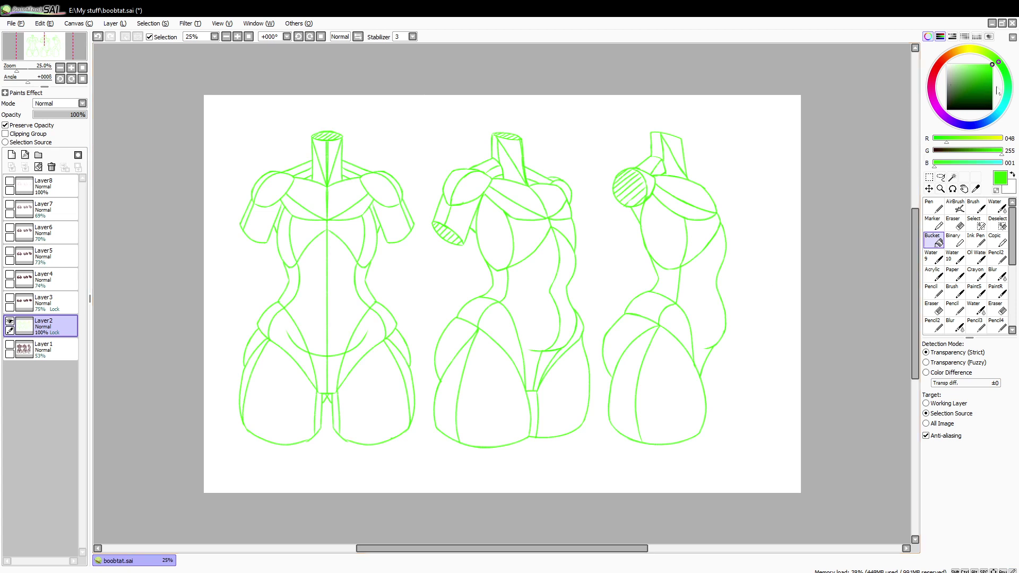
click(1000, 109)
click(611, 235)
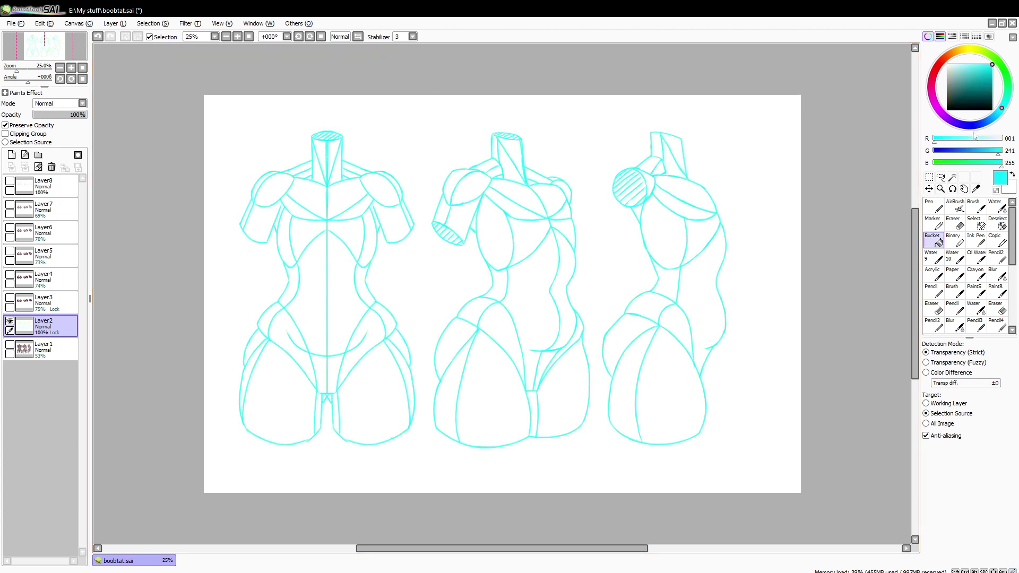
click(973, 126)
click(621, 258)
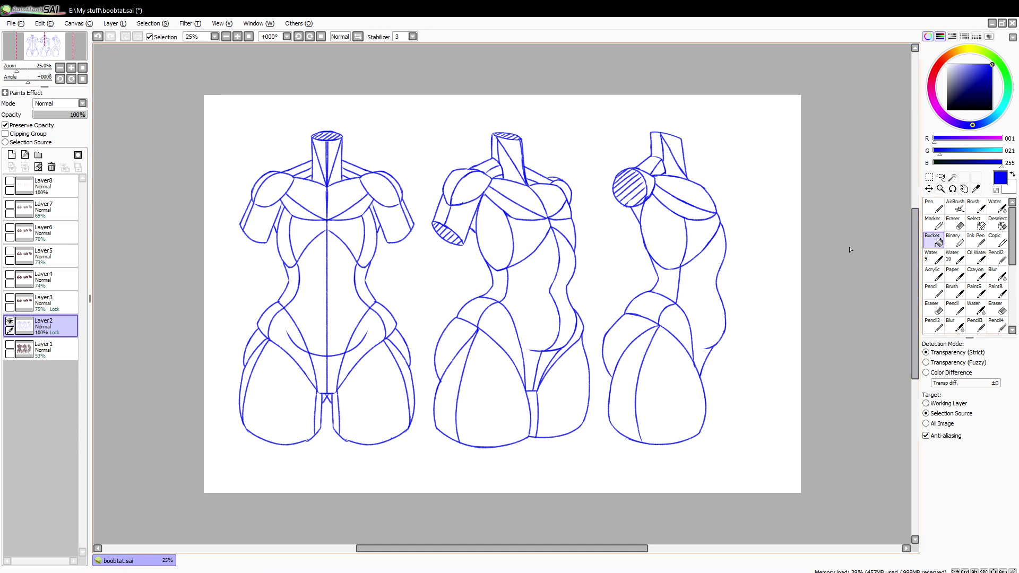
- Select the PaintS brush at size 250 and show Layer3's brown chest shading
scroll(976, 287, down, 3)
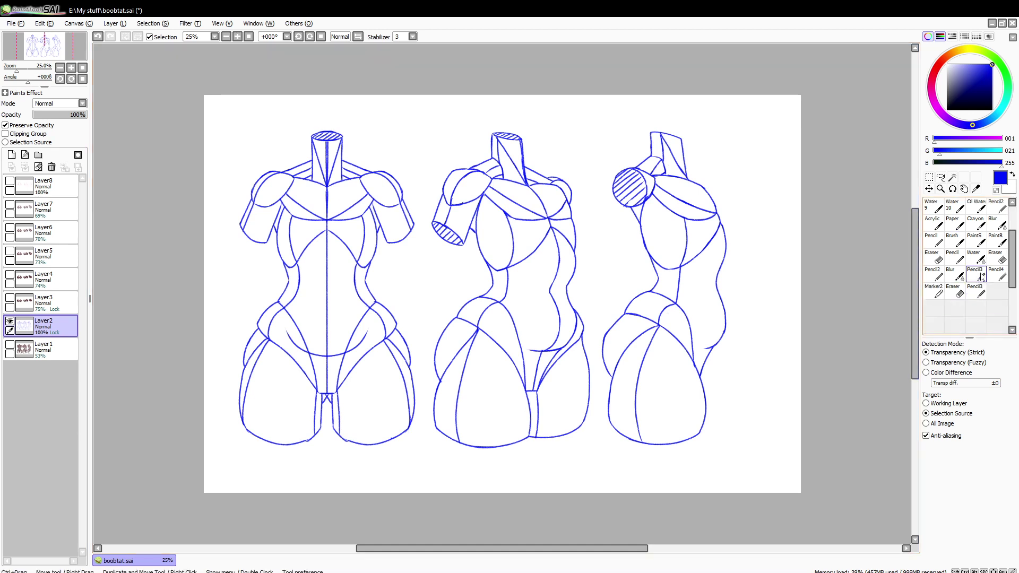
click(975, 240)
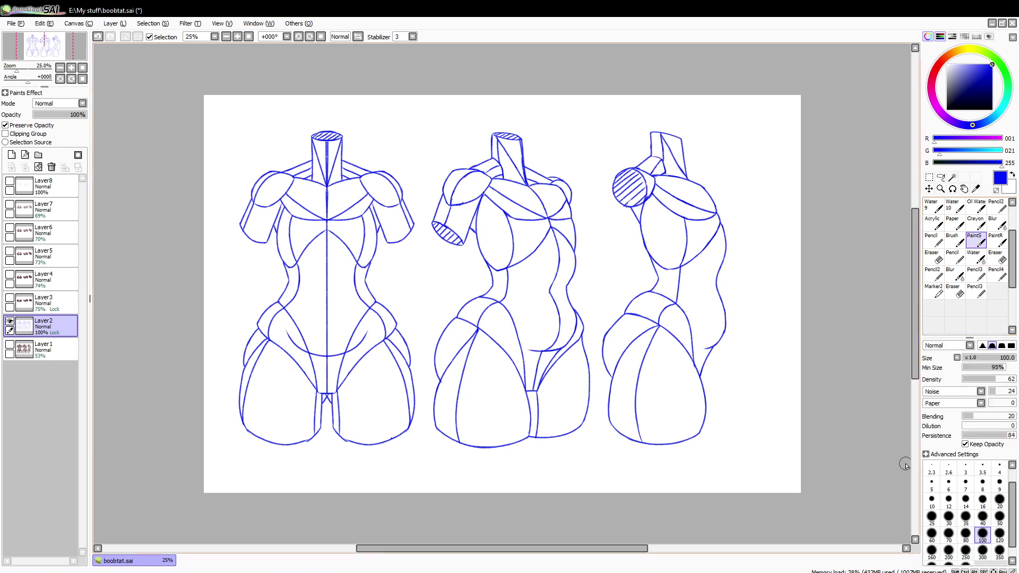
click(965, 537)
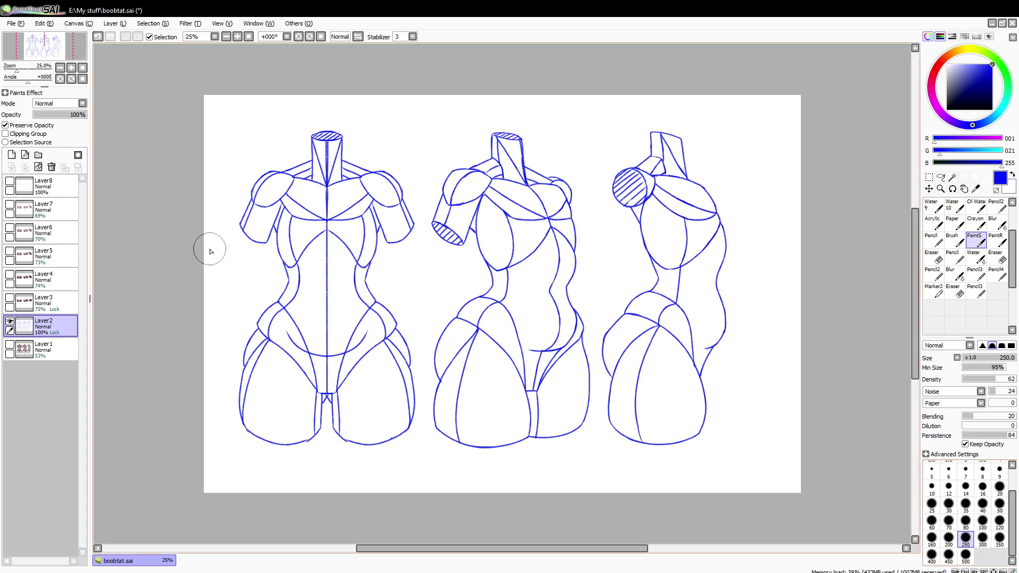
click(10, 299)
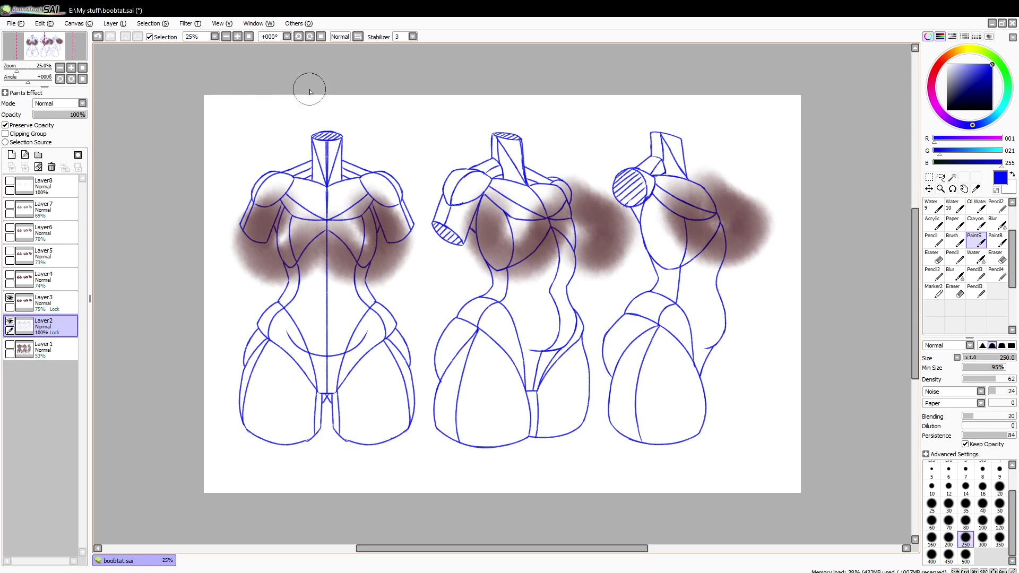
click(359, 37)
click(358, 38)
click(358, 37)
click(359, 37)
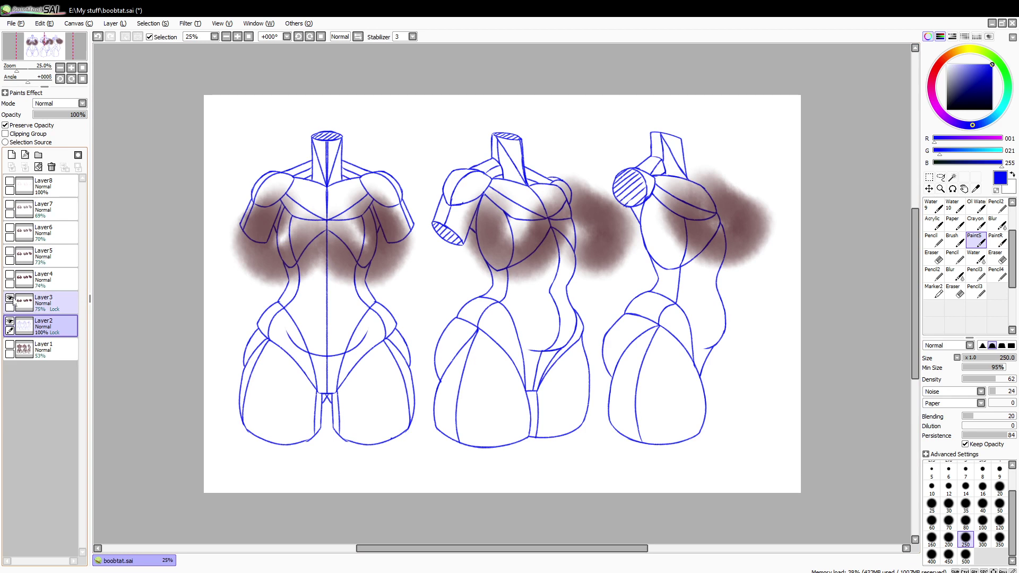
- Swap Layer3 for Layer4, zoom to 50%, and brush brown into the front chest's pale centre
click(10, 298)
click(10, 274)
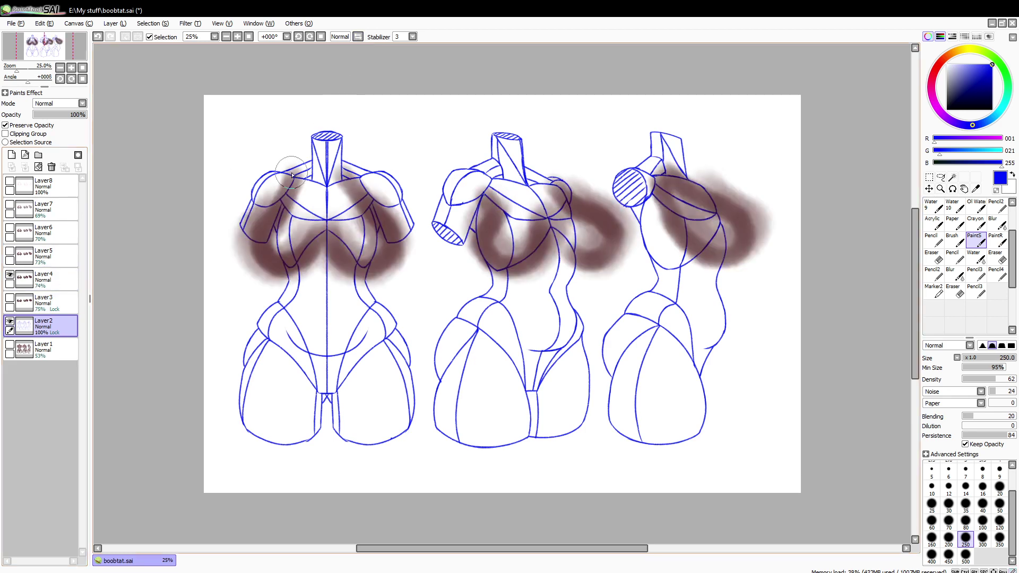
scroll(290, 177, down, 1)
scroll(290, 176, up, 4)
scroll(291, 176, down, 1)
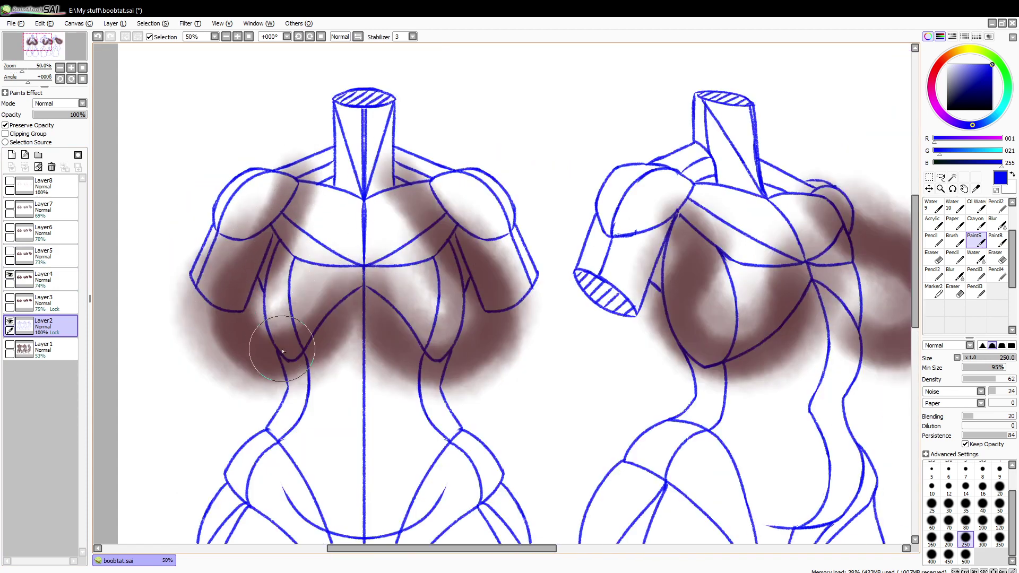
mouse_move(291, 348)
mouse_down()
mouse_move(341, 309)
mouse_move(348, 227)
mouse_up()
- Swap Layer4 for Layer5 and deepen the brown shading on the front torso's shoulder and chest
scroll(337, 184, up, 2)
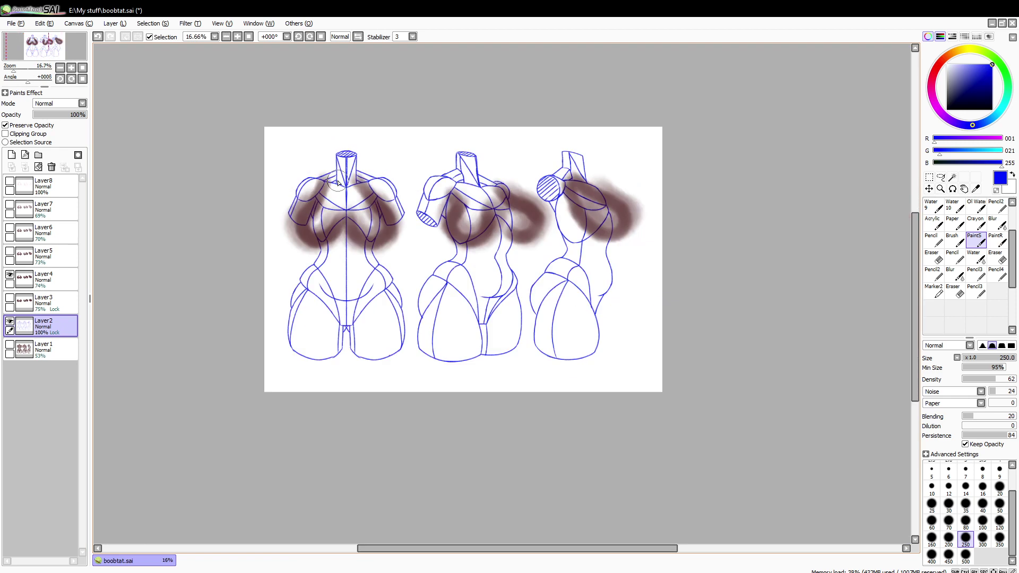
scroll(515, 199, up, 3)
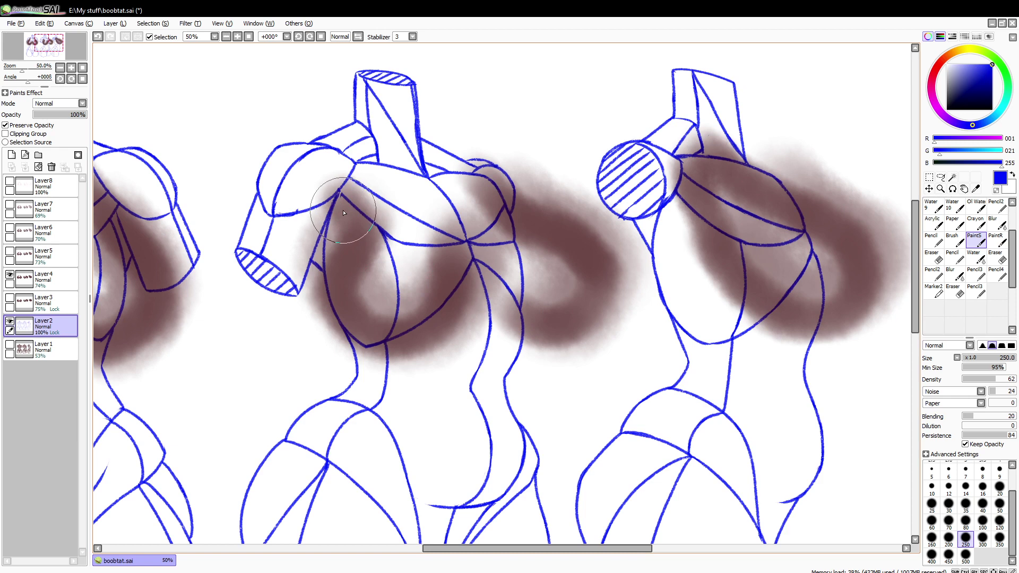
scroll(339, 214, down, 2)
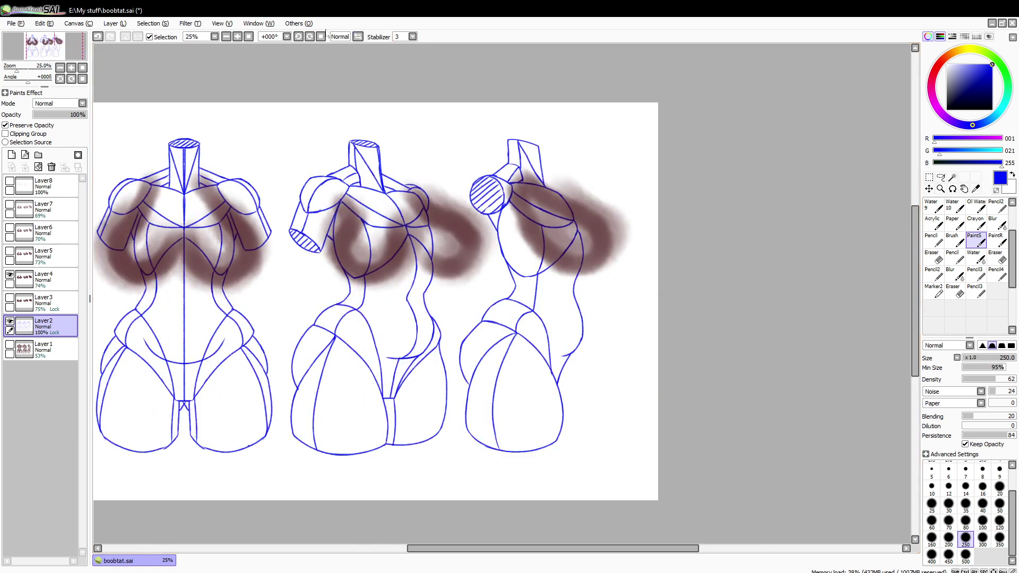
click(249, 37)
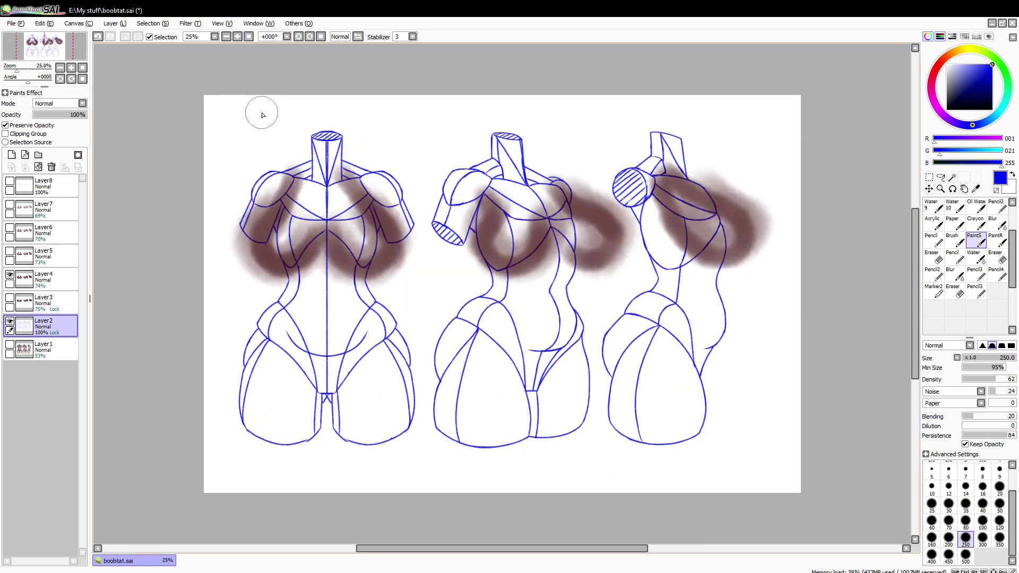
click(9, 277)
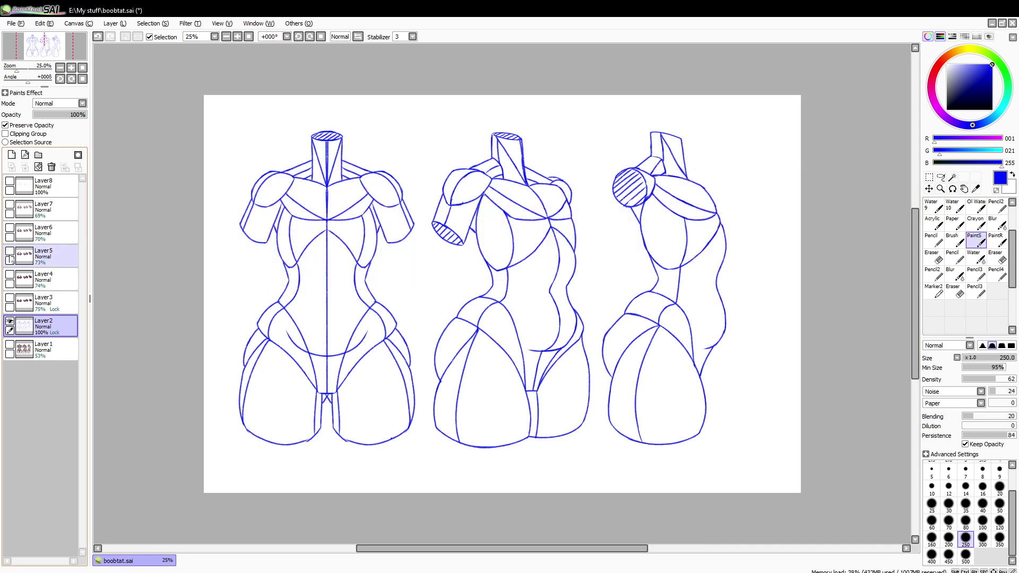
click(10, 253)
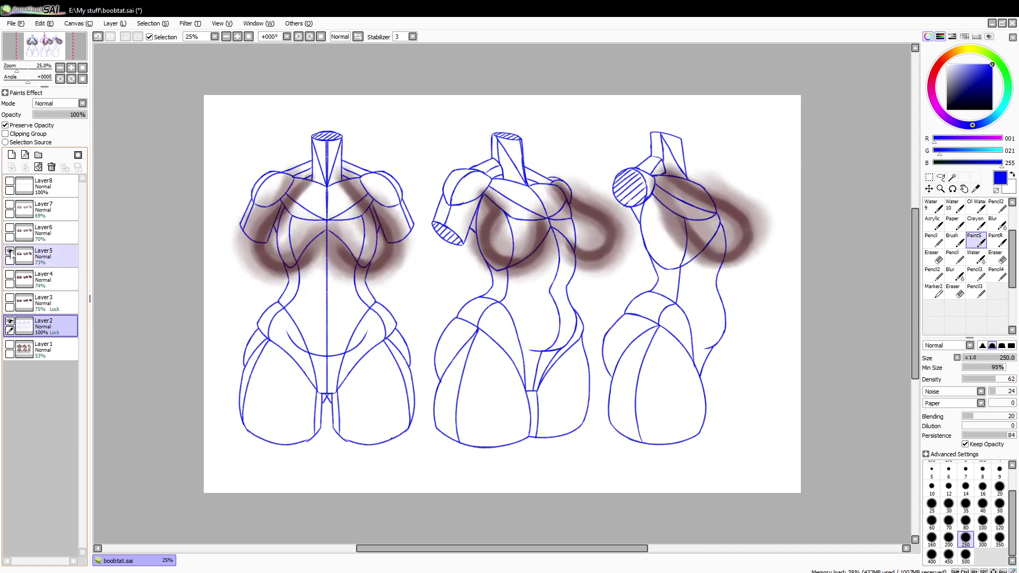
scroll(296, 186, up, 2)
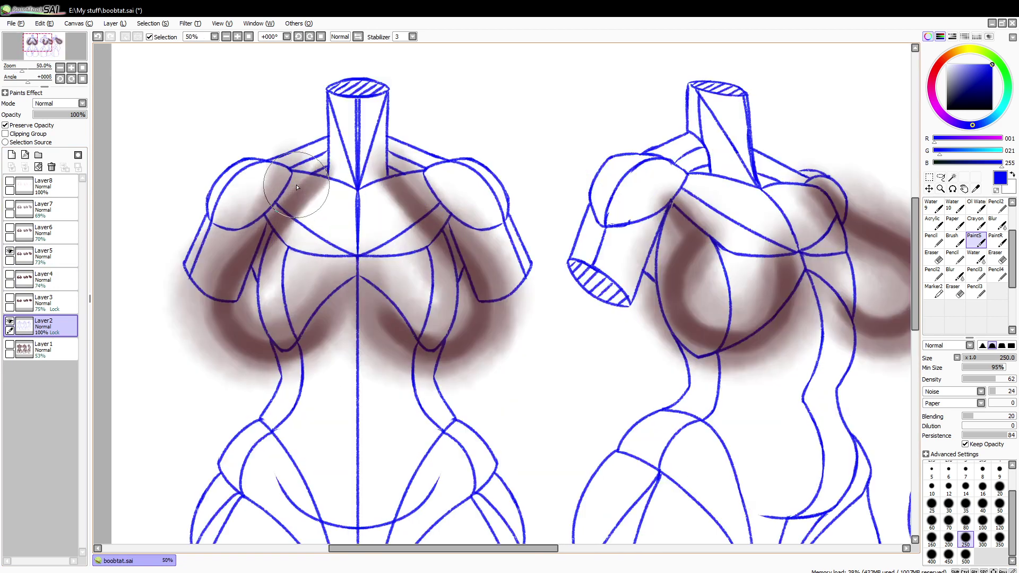
mouse_move(297, 187)
mouse_down()
mouse_move(297, 209)
mouse_move(321, 223)
mouse_move(341, 171)
mouse_move(329, 167)
mouse_move(297, 191)
mouse_up()
mouse_move(217, 300)
mouse_down()
mouse_move(272, 332)
mouse_move(322, 314)
mouse_move(344, 260)
mouse_move(327, 309)
mouse_move(313, 316)
mouse_move(331, 298)
mouse_move(325, 320)
mouse_move(272, 360)
mouse_move(225, 255)
mouse_move(293, 322)
mouse_move(404, 272)
mouse_move(404, 296)
mouse_move(292, 334)
mouse_move(262, 283)
mouse_move(276, 213)
mouse_move(268, 226)
mouse_move(306, 187)
mouse_move(247, 237)
mouse_move(373, 309)
mouse_move(352, 332)
mouse_up()
- Fit the whole drawing in view and hide Layer5's brown shading sketch
scroll(353, 332, up, 1)
scroll(341, 340, down, 3)
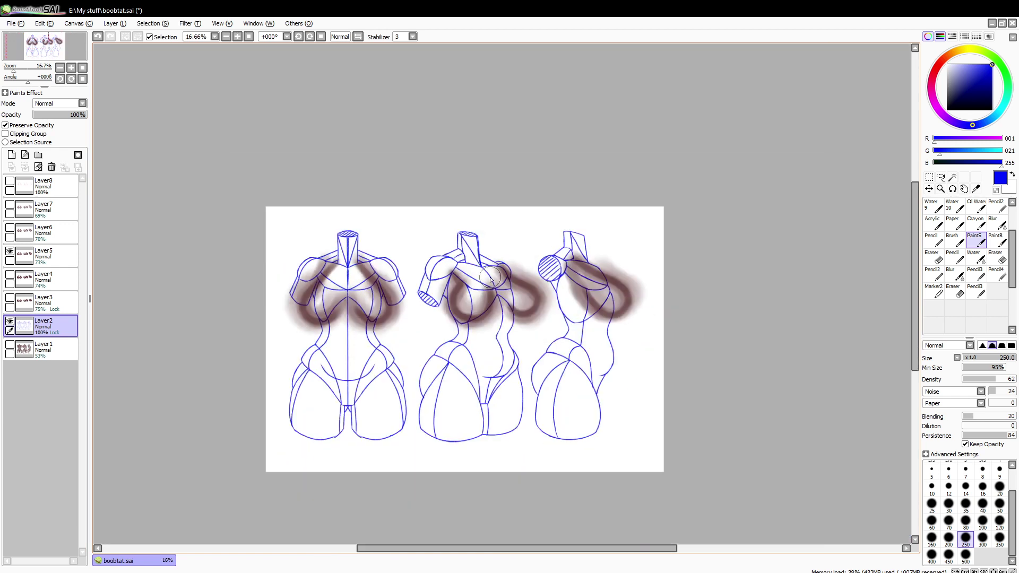
scroll(518, 286, up, 1)
scroll(467, 315, up, 1)
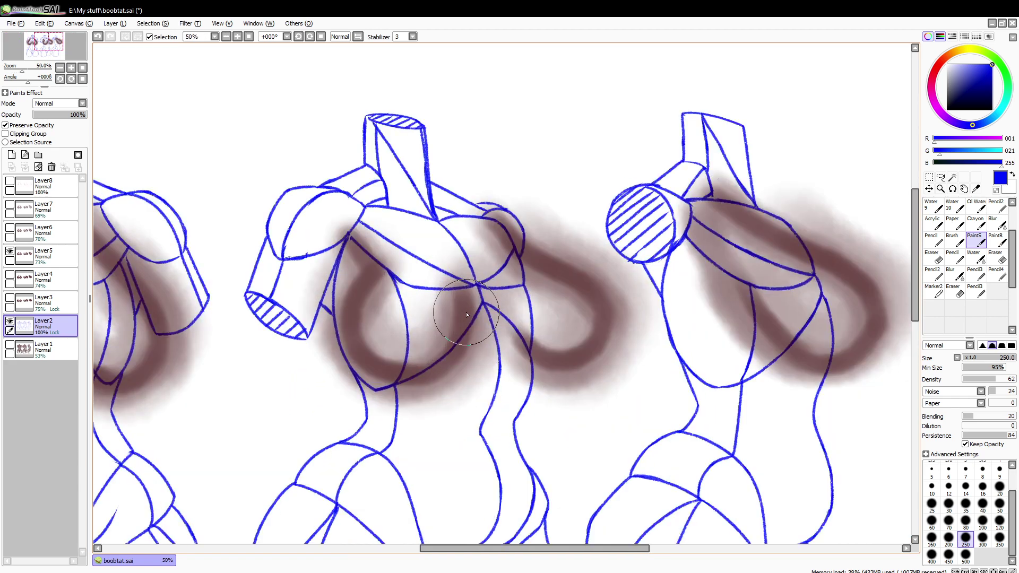
scroll(467, 314, down, 2)
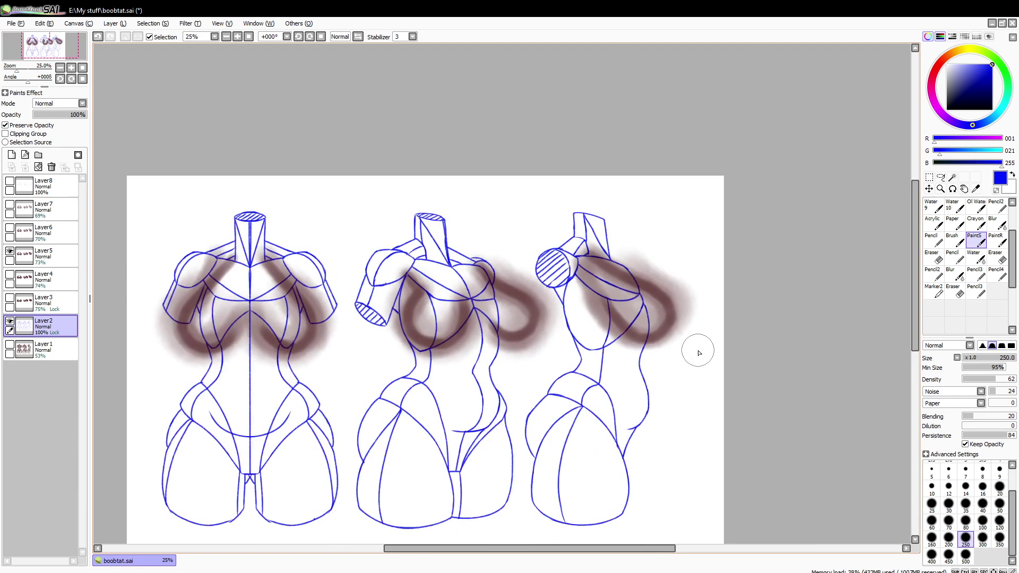
scroll(703, 336, up, 2)
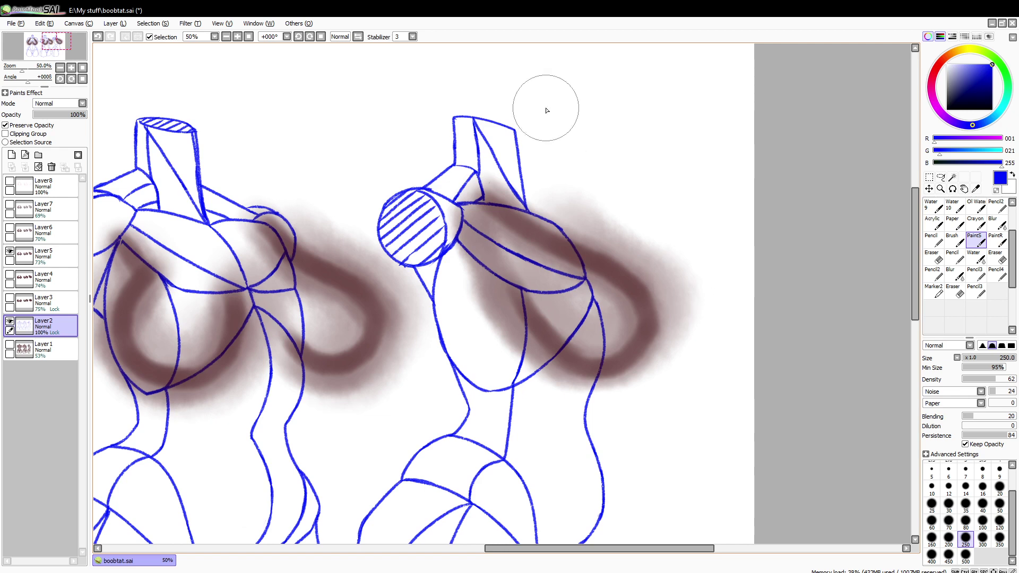
click(249, 38)
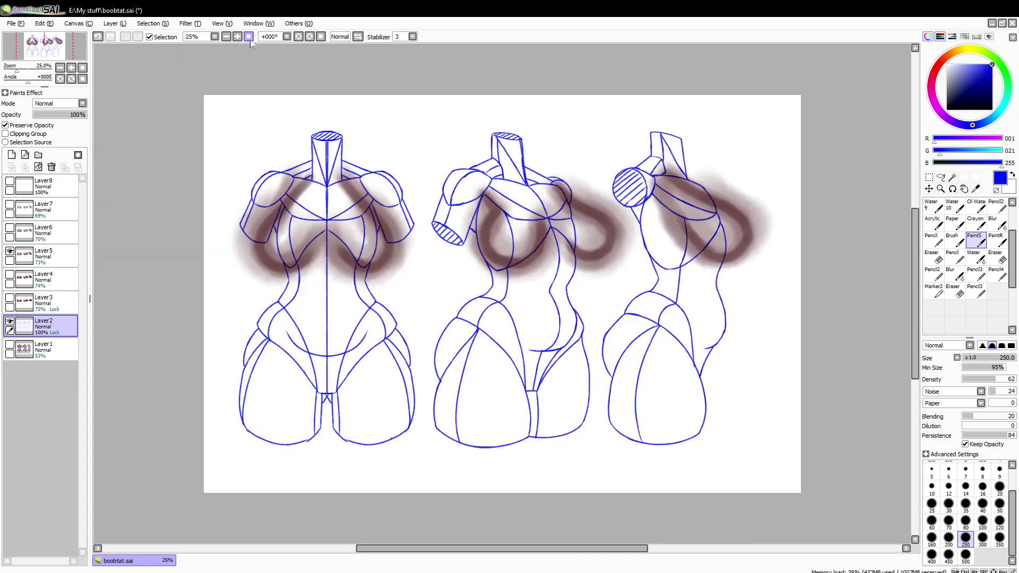
click(10, 252)
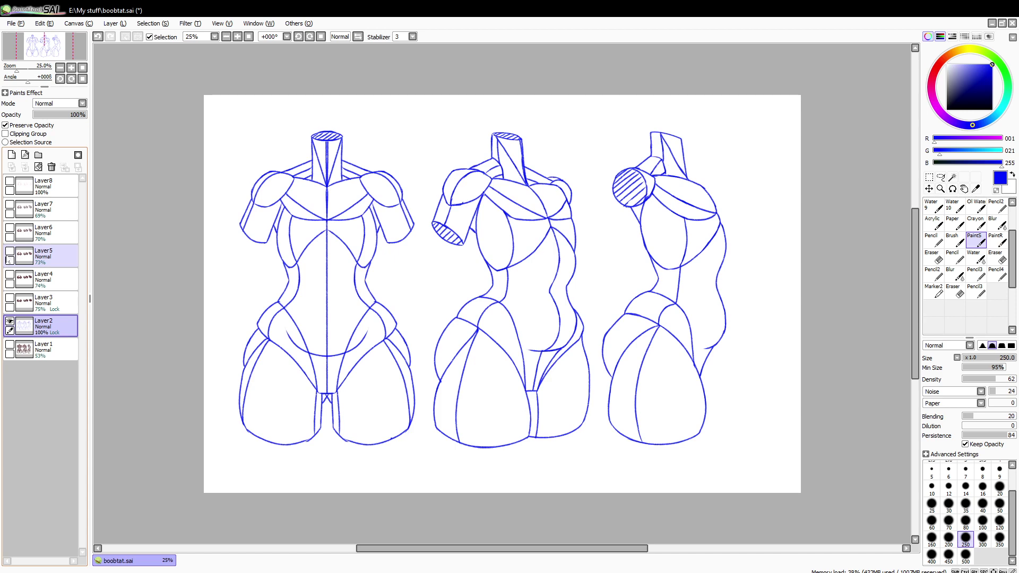
click(10, 228)
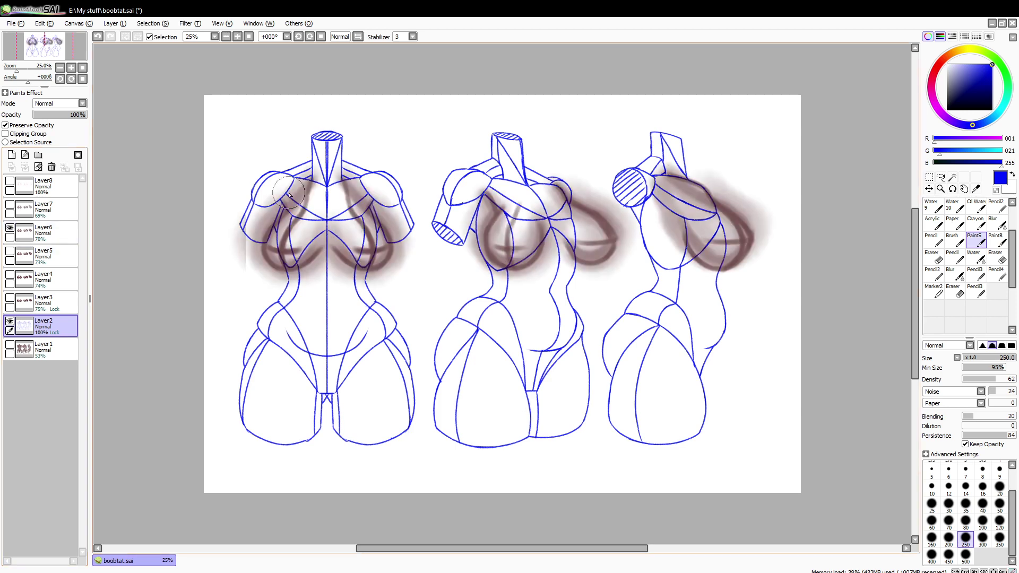
scroll(268, 243, down, 1)
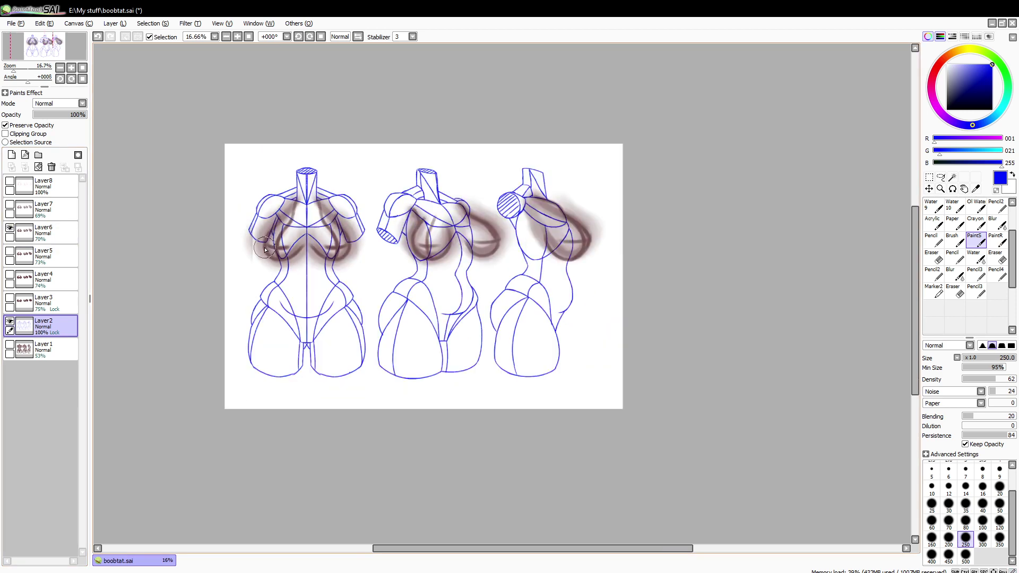
scroll(268, 243, up, 3)
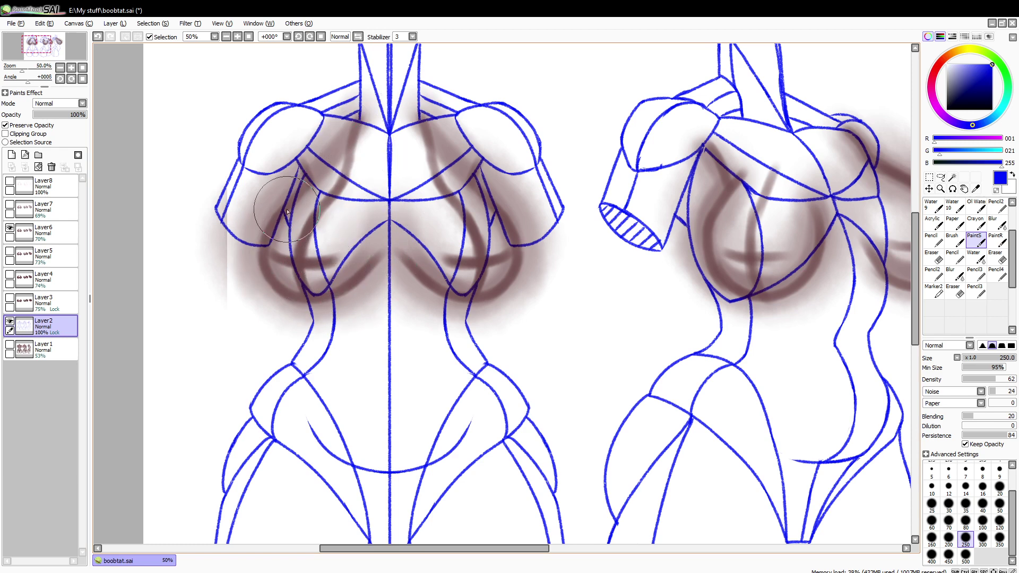
scroll(342, 250, up, 1)
scroll(342, 251, down, 2)
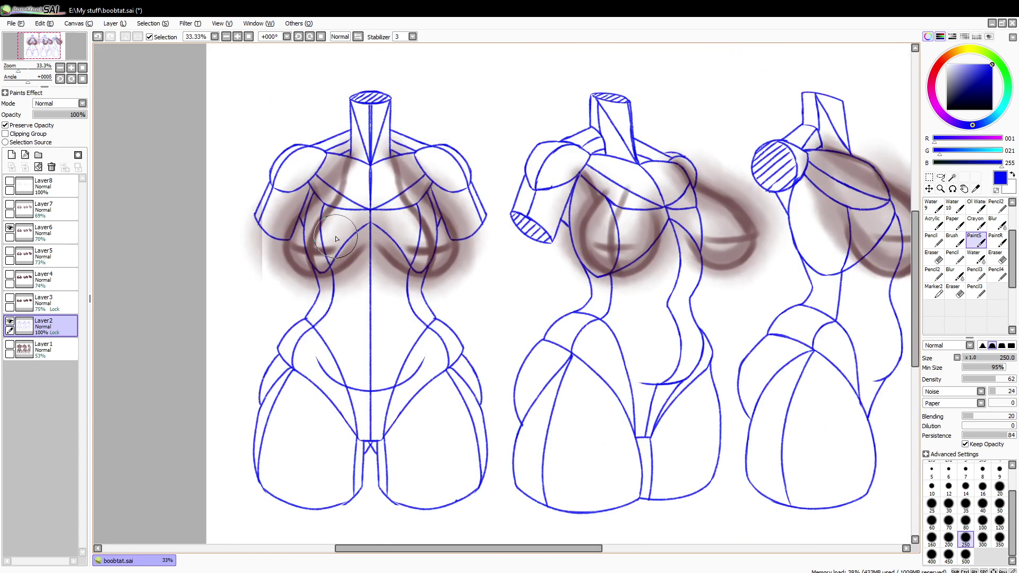
scroll(495, 222, up, 1)
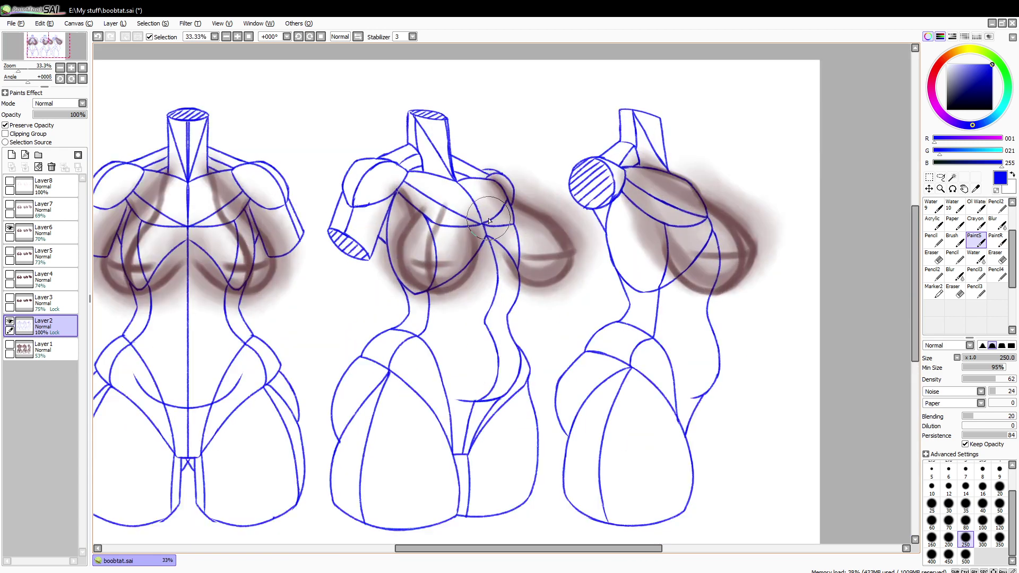
scroll(495, 222, up, 1)
scroll(495, 222, down, 1)
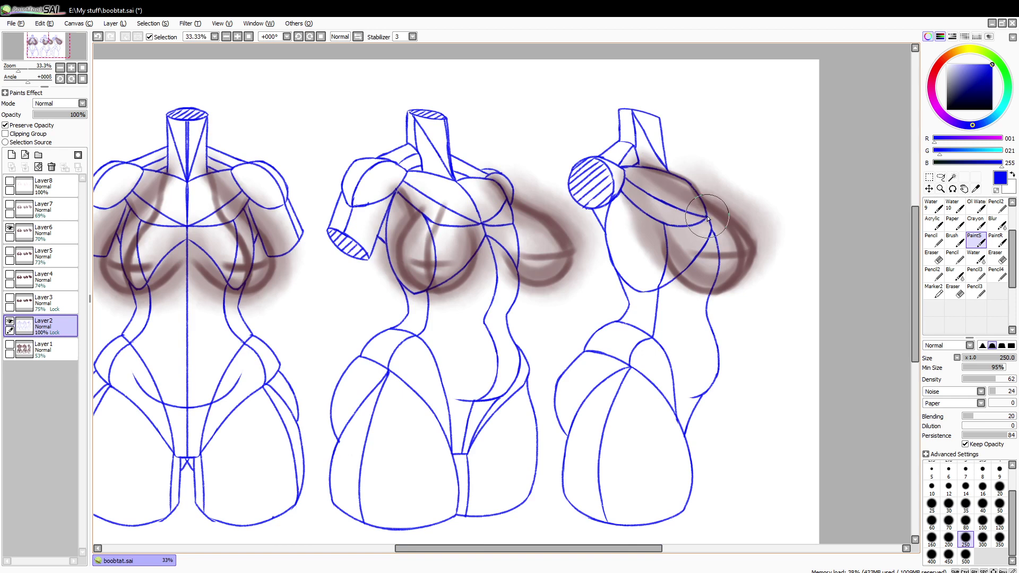
scroll(701, 208, up, 1)
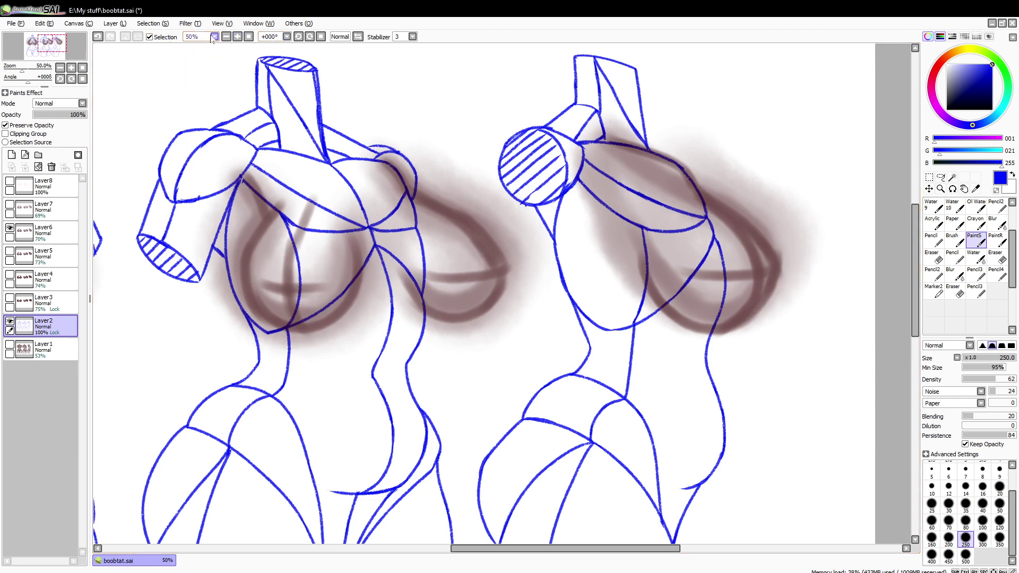
click(249, 37)
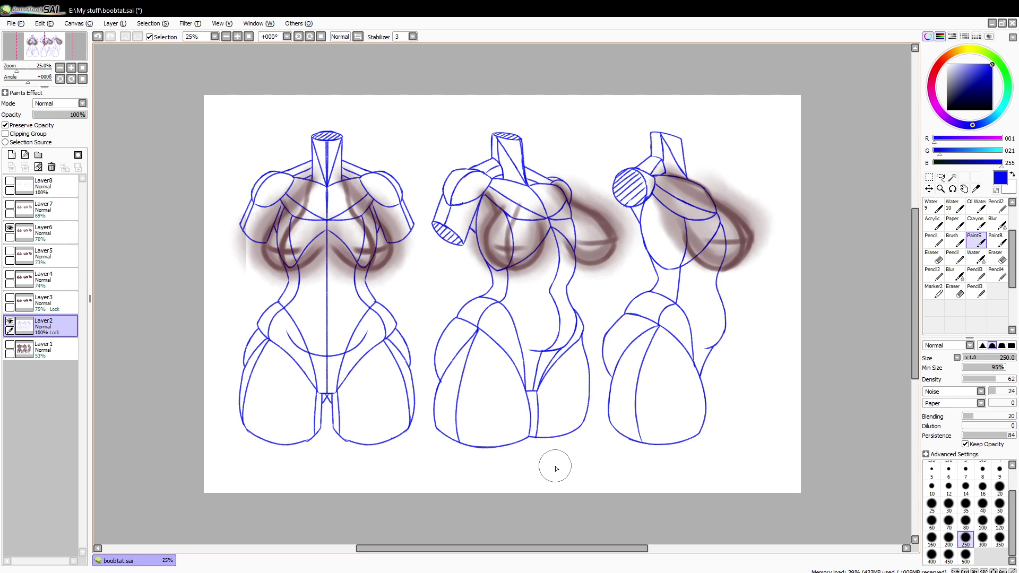
click(10, 228)
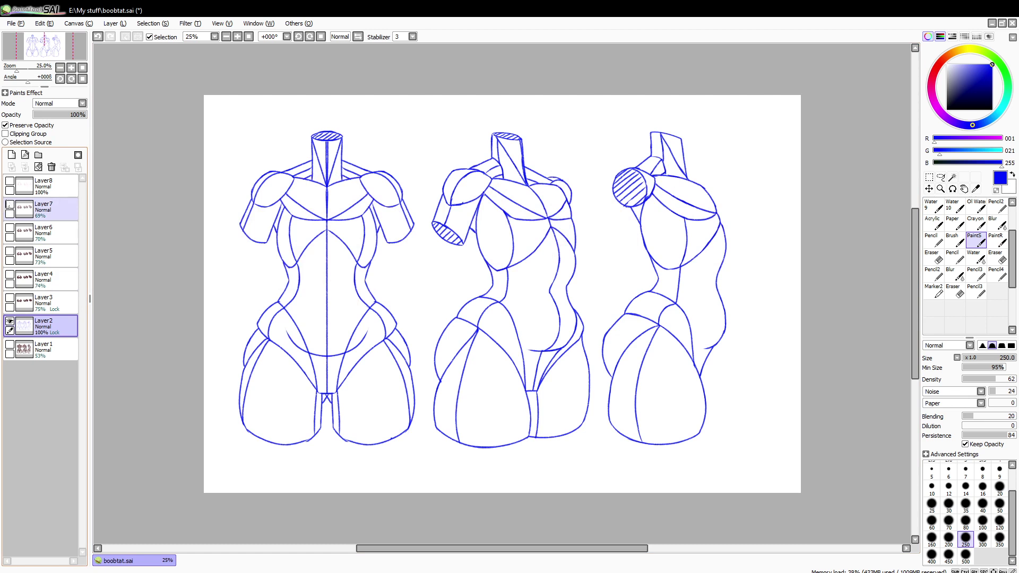
- Show and select Layer7, raise its opacity to about 84%, and fit the drawing in view
click(9, 204)
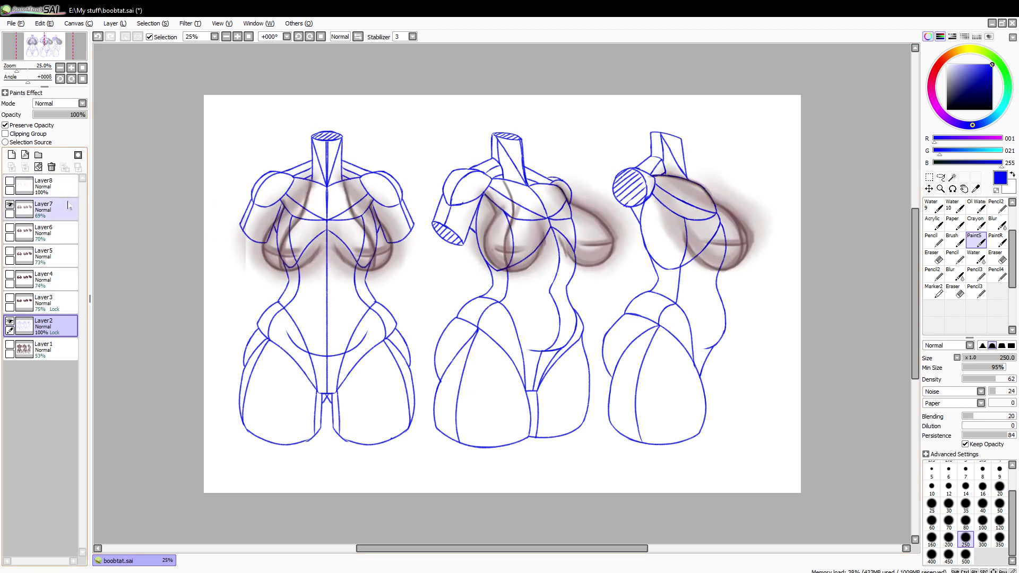
click(50, 209)
click(79, 115)
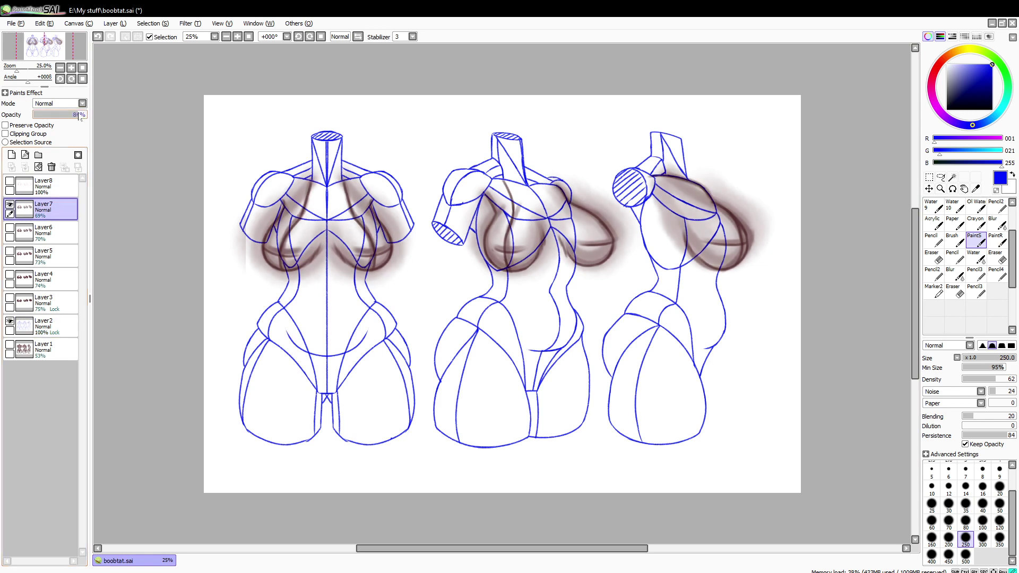
scroll(281, 236, down, 1)
scroll(282, 235, up, 3)
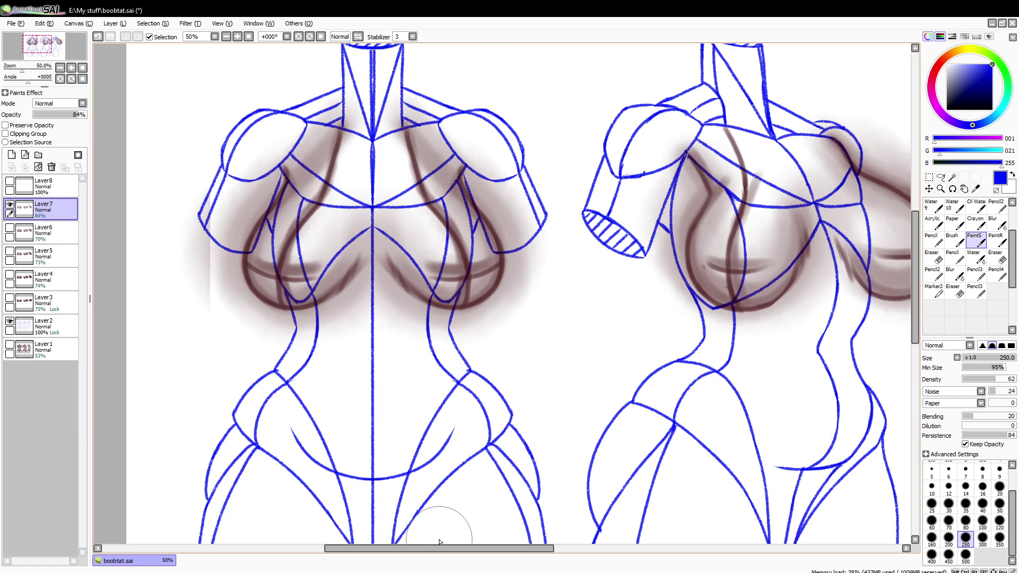
drag(437, 549, 554, 563)
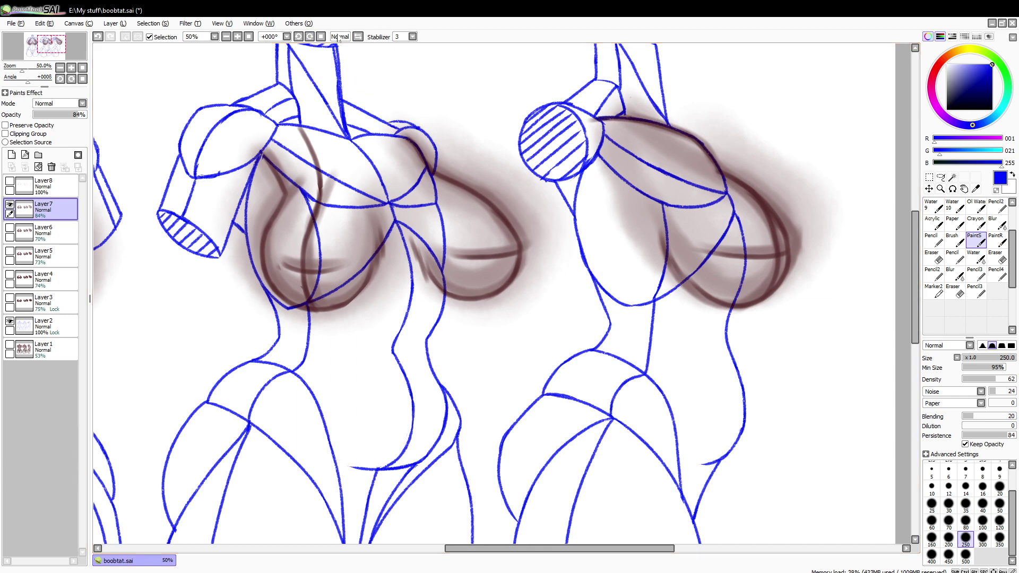
click(226, 36)
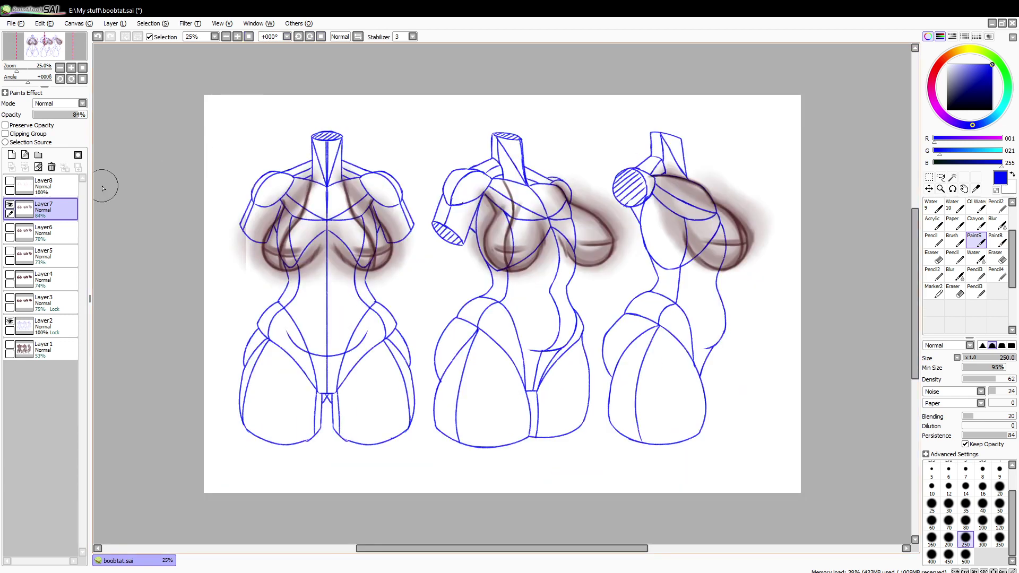
- Hide Layer7 and show Layer8's red breast contours, zooming in to check them
click(10, 204)
click(9, 181)
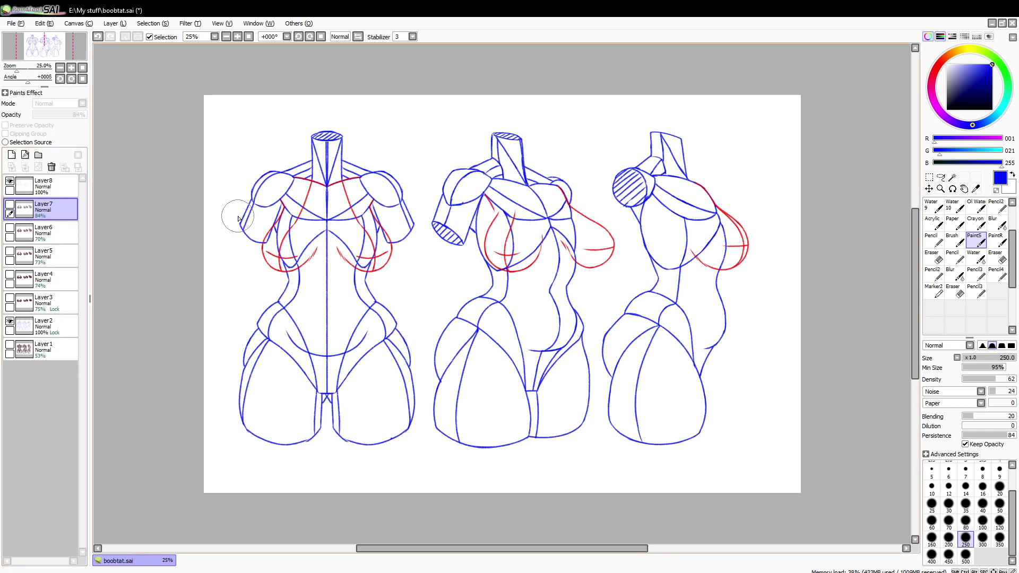
scroll(236, 217, up, 1)
scroll(278, 230, up, 2)
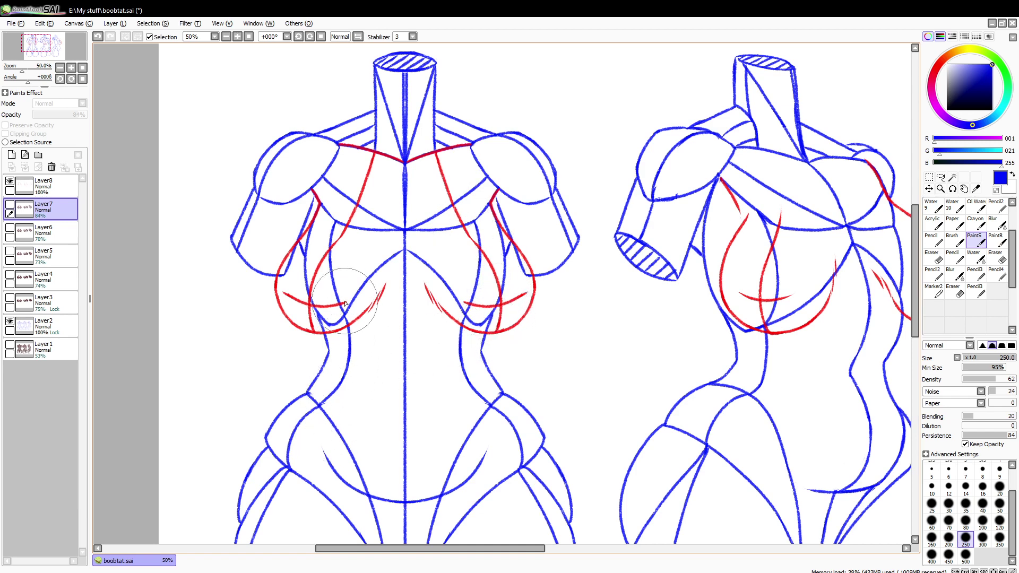
drag(345, 555, 473, 558)
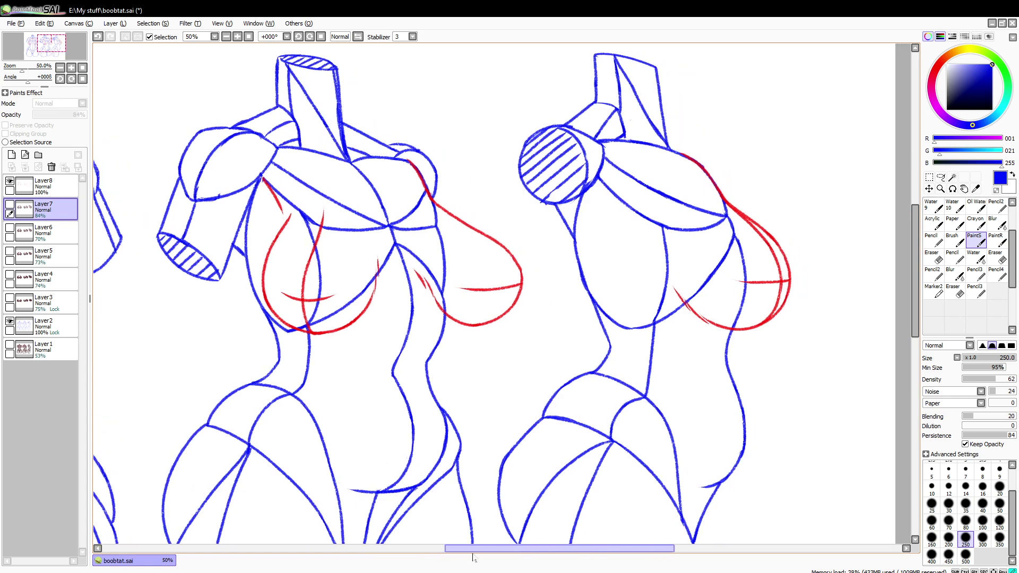
click(248, 37)
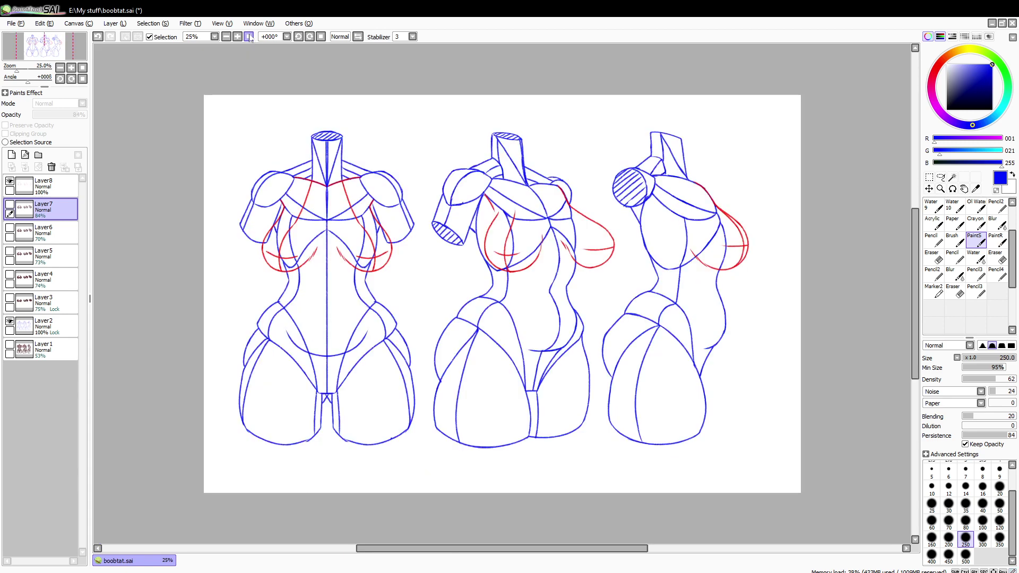